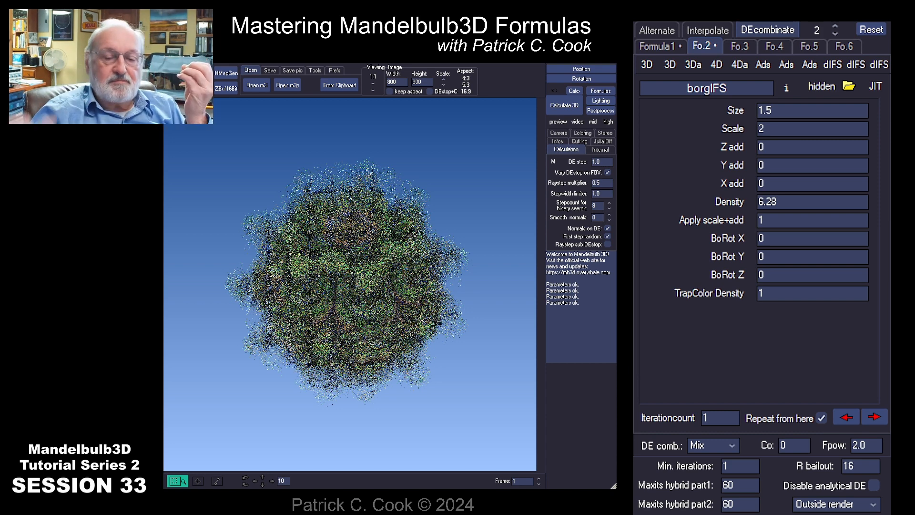
Step: Review the parameters of the first formula, Integer Power, against those of the second formula, borgIFS
left_click(654, 46)
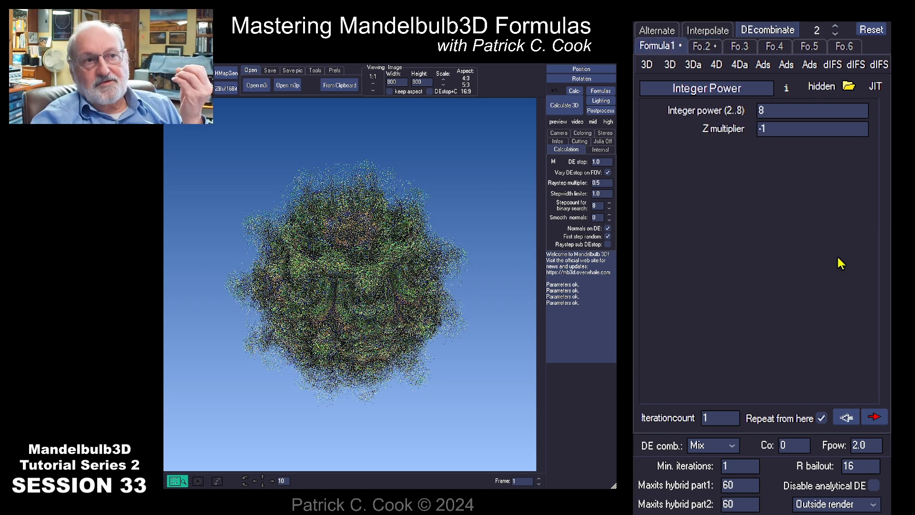
left_click(700, 44)
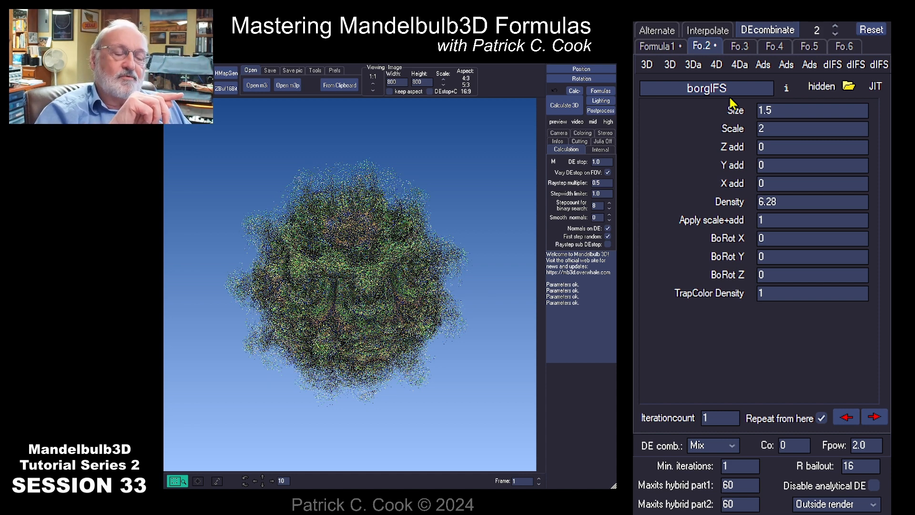
left_click(656, 46)
left_click(702, 47)
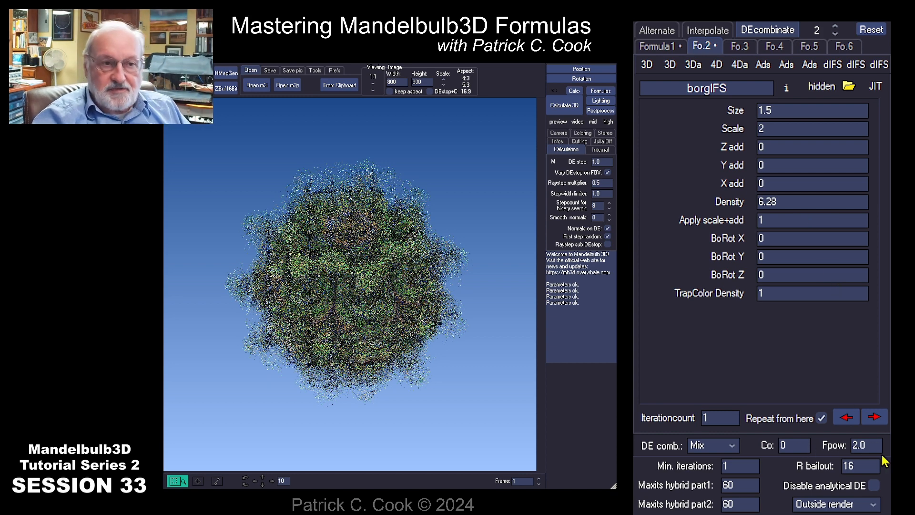
Step: Try the Min and Max modes for the DE combination, and restore it to Mix
left_click(733, 447)
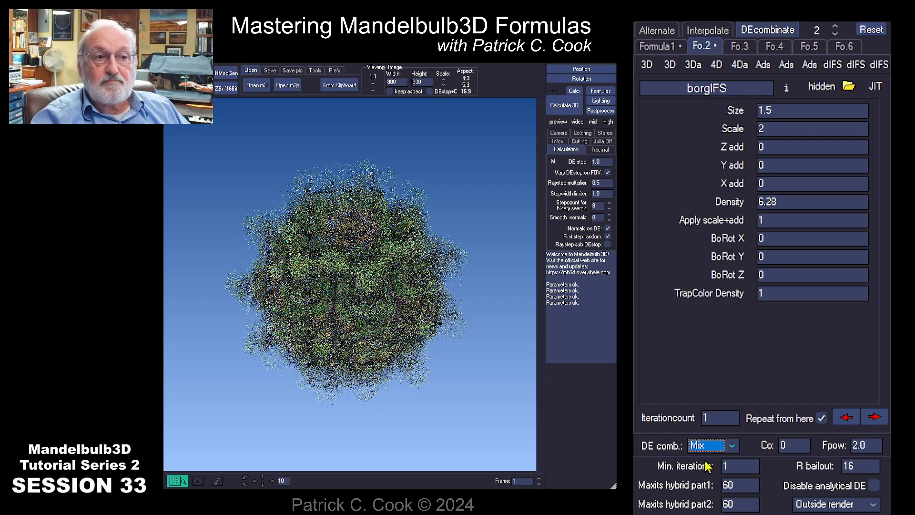
left_click(700, 465)
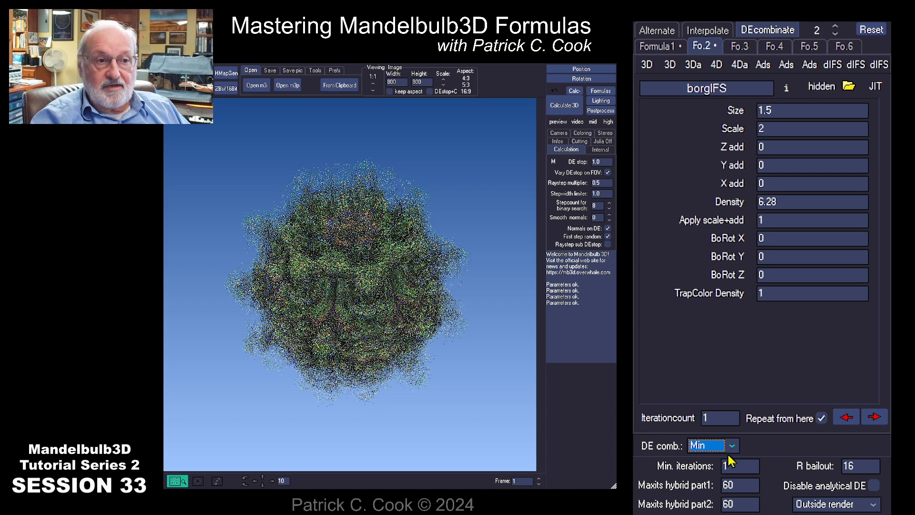
left_click(708, 473)
left_click(732, 445)
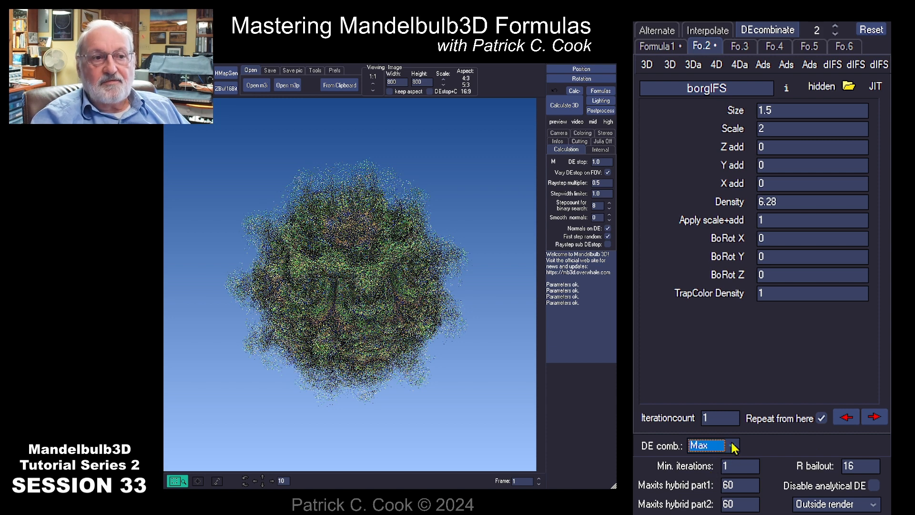
left_click(705, 513)
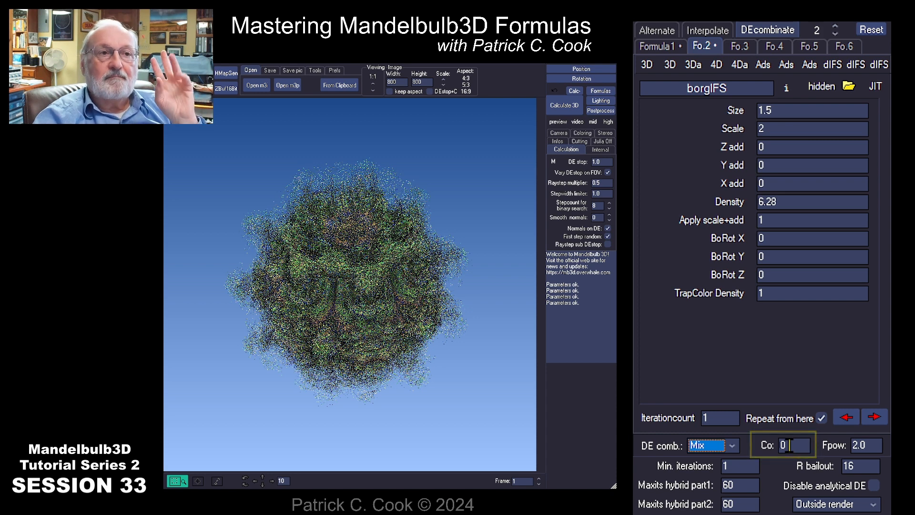
Step: Check which formulas occupy the first and second slots of the DEcombinate setup
left_click(748, 66)
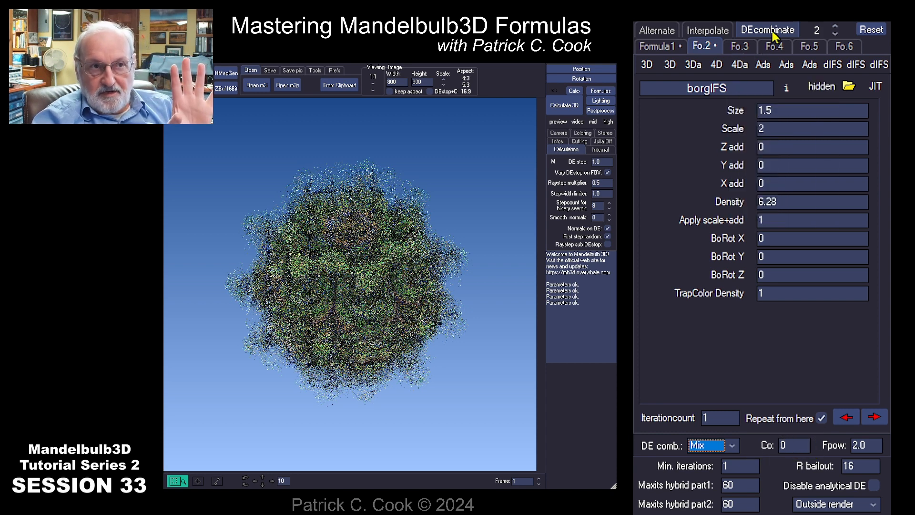
left_click(661, 48)
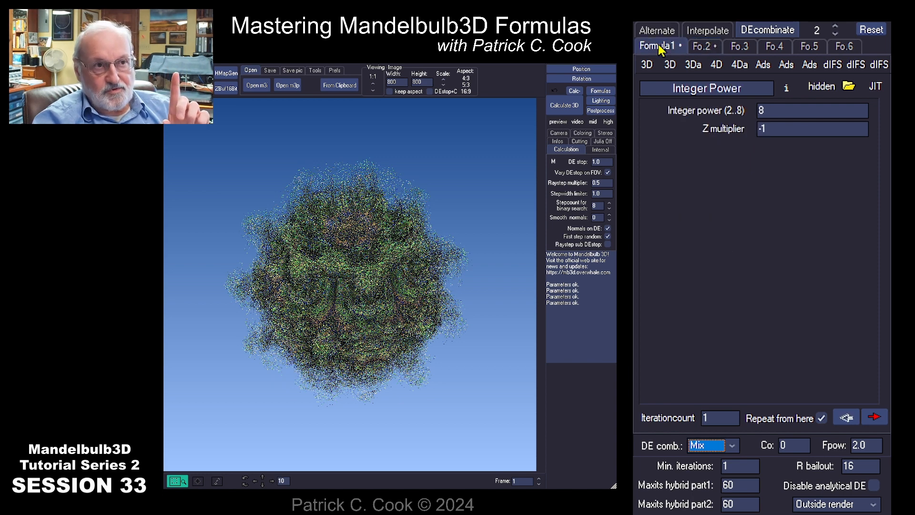
left_click(700, 47)
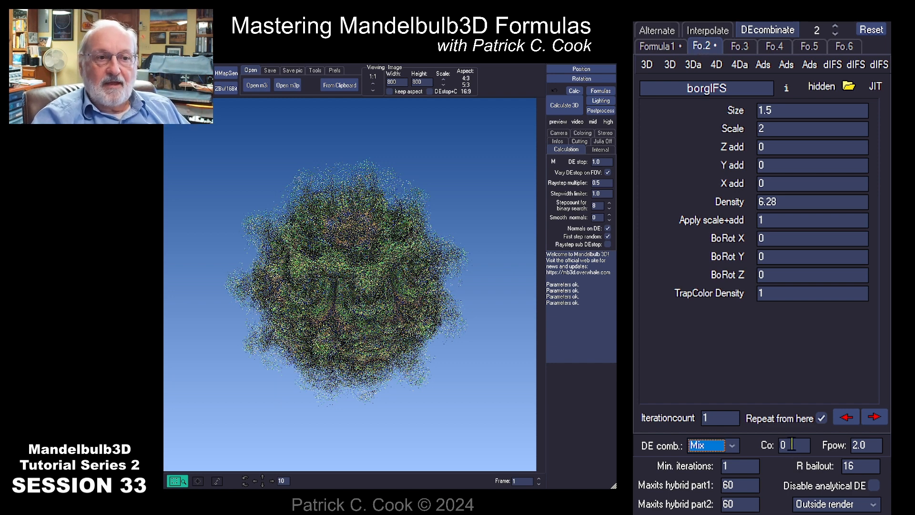
Step: Try the Co color option at 1 and 2, and restore it to 0
mouse_move(787, 445)
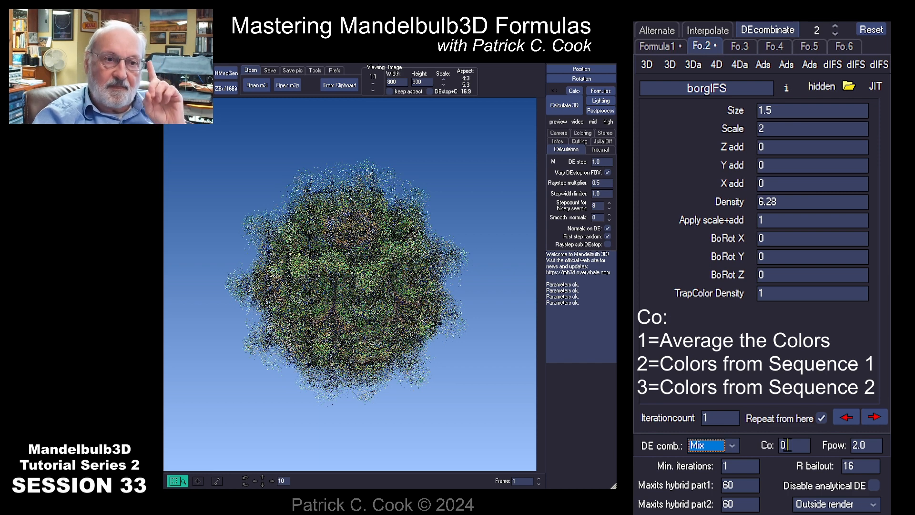
left_click_drag(788, 445, 773, 446)
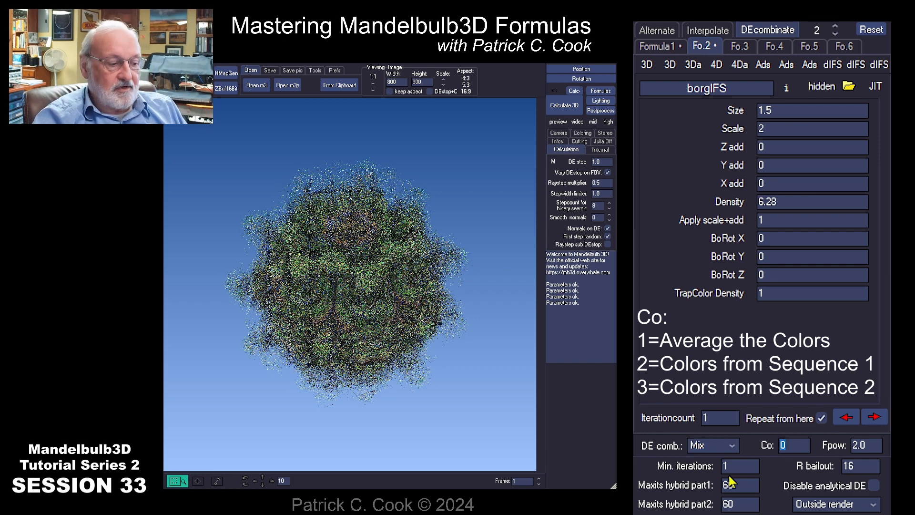
type("1")
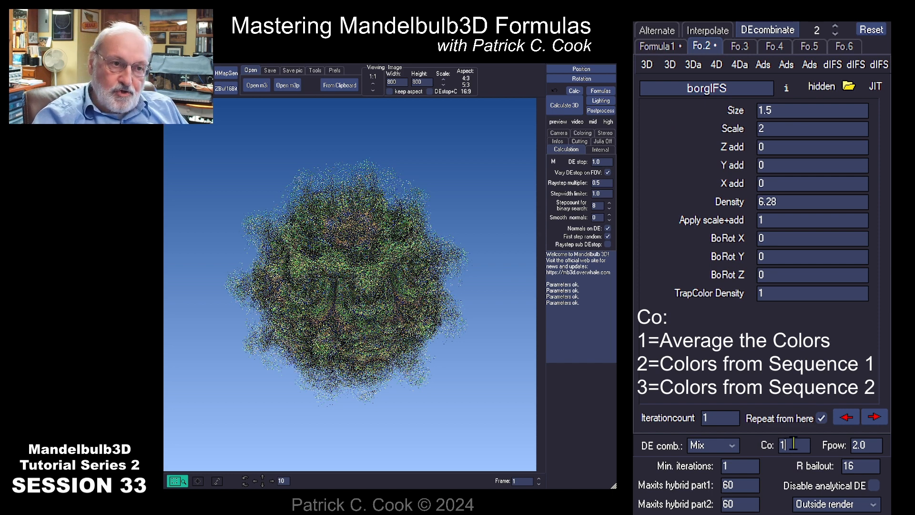
left_click_drag(792, 444, 756, 451)
type("2")
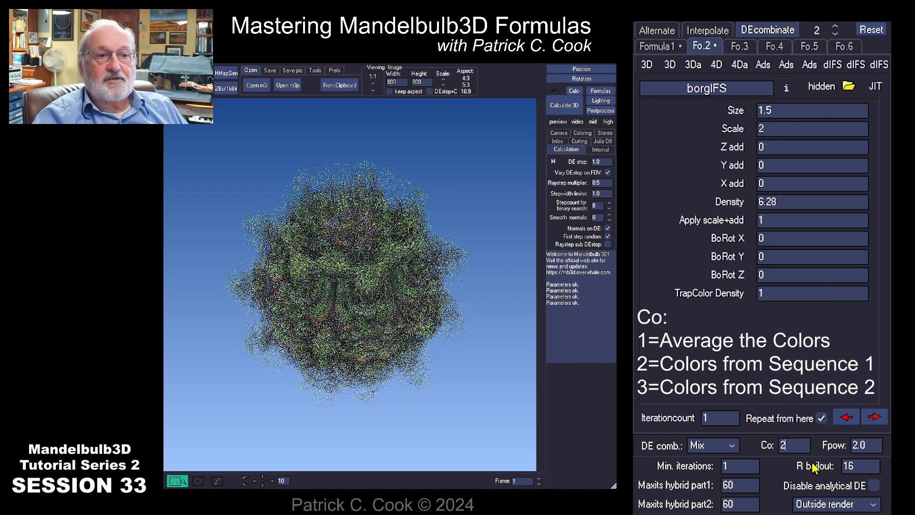
left_click_drag(795, 446, 768, 447)
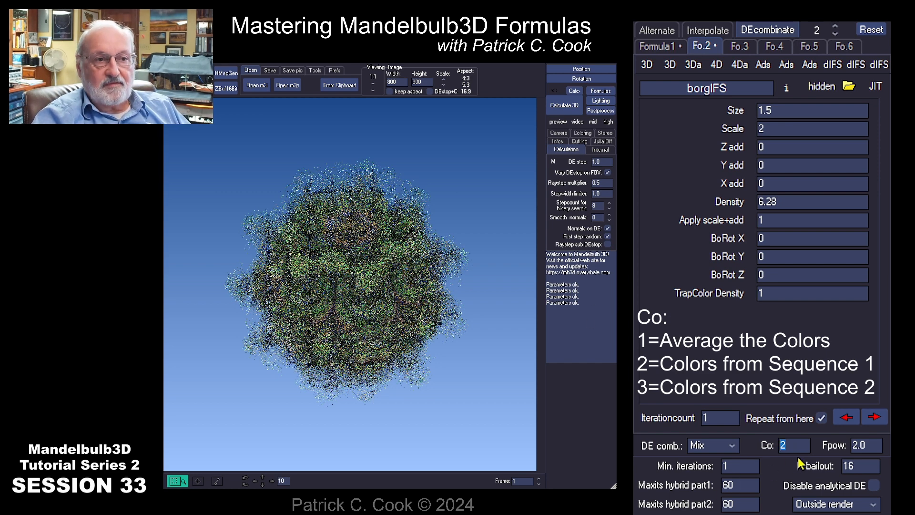
type("0")
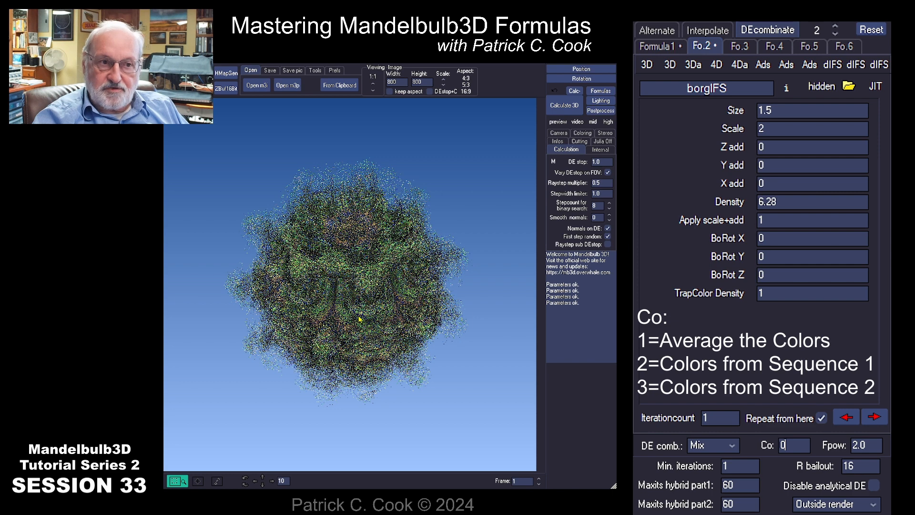
Step: Set Co to 1 to average the colors and recalculate the 3D image
left_click_drag(795, 445, 777, 445)
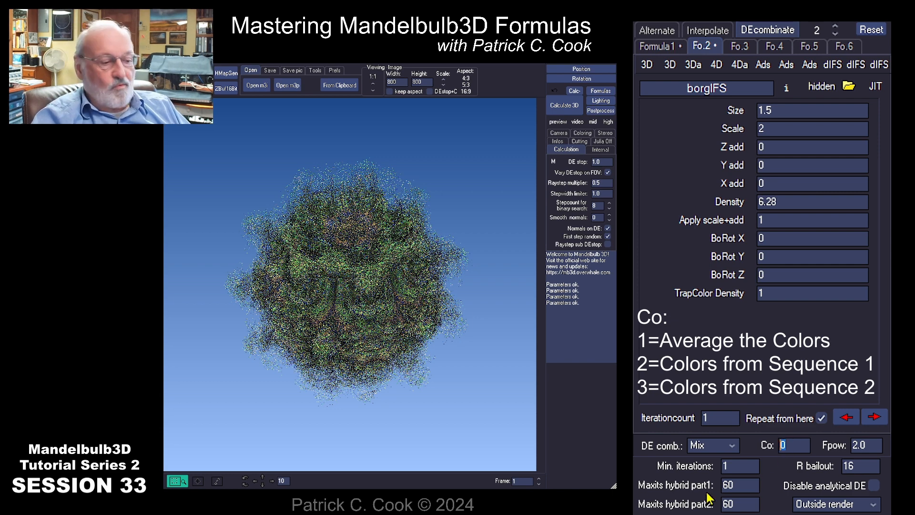
type("1")
left_click(567, 107)
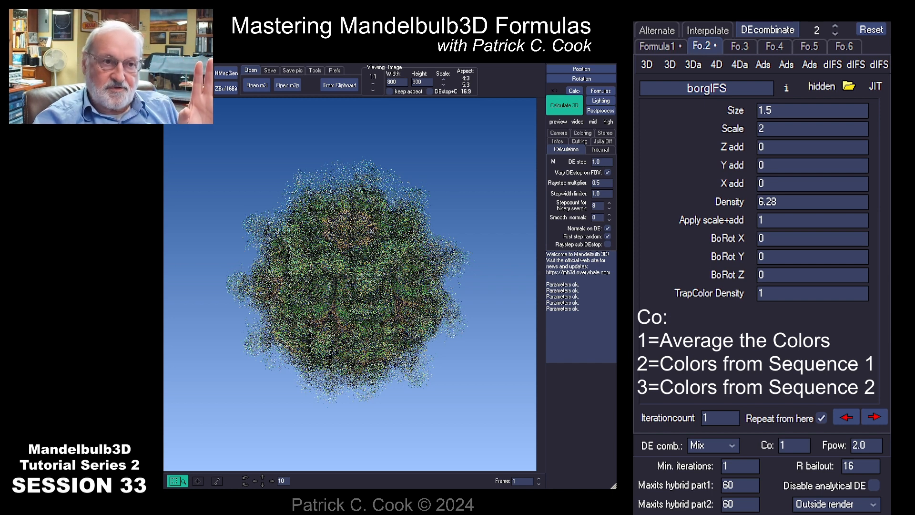
Step: Set Co to 2 to take the colors from sequence 1 and recalculate the 3D image
left_click(784, 444)
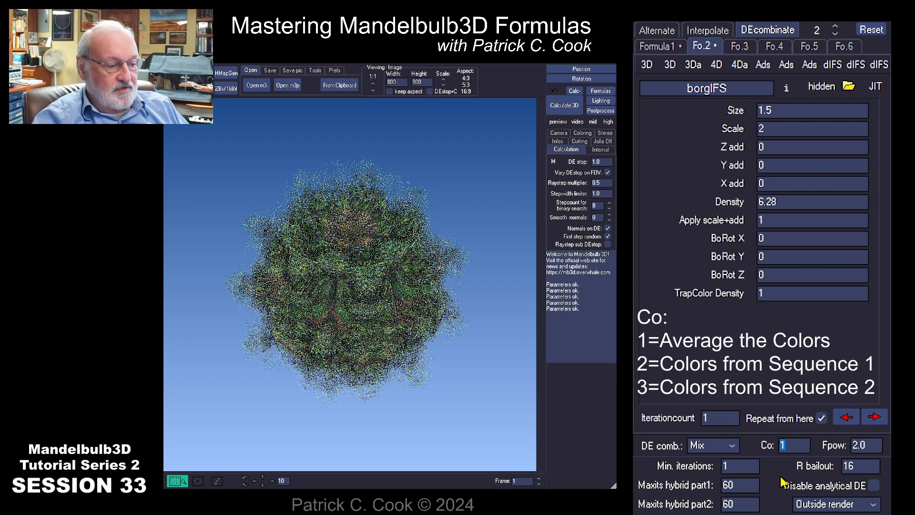
type("2")
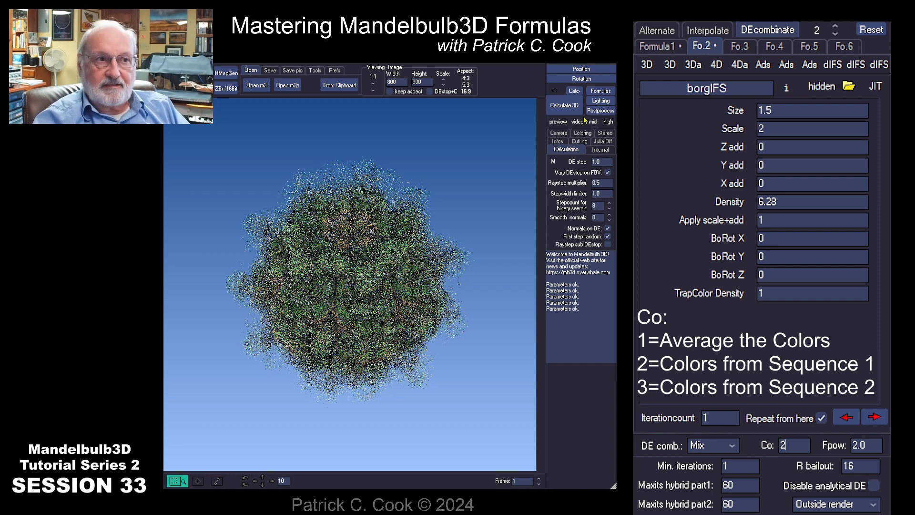
left_click(566, 105)
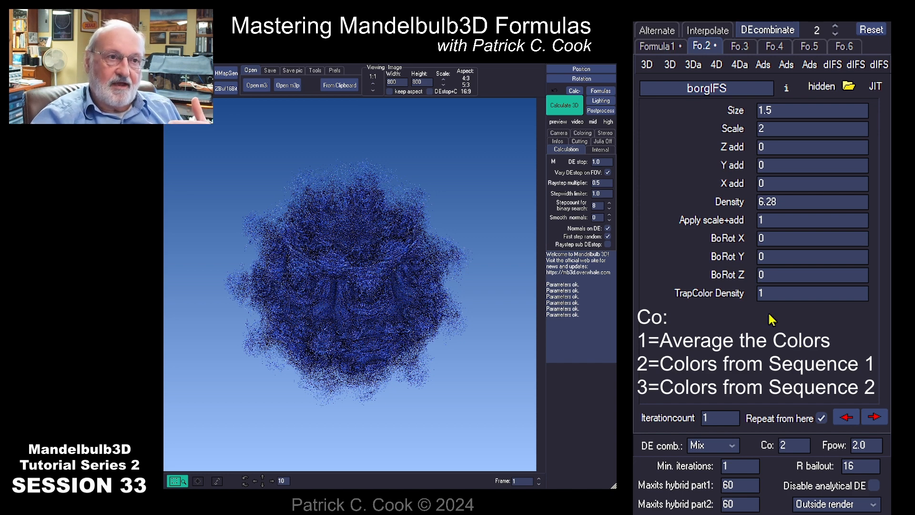
Step: Switch back and forth between the Integer Power and borgIFS formulas to compare the two color sources
left_click(654, 48)
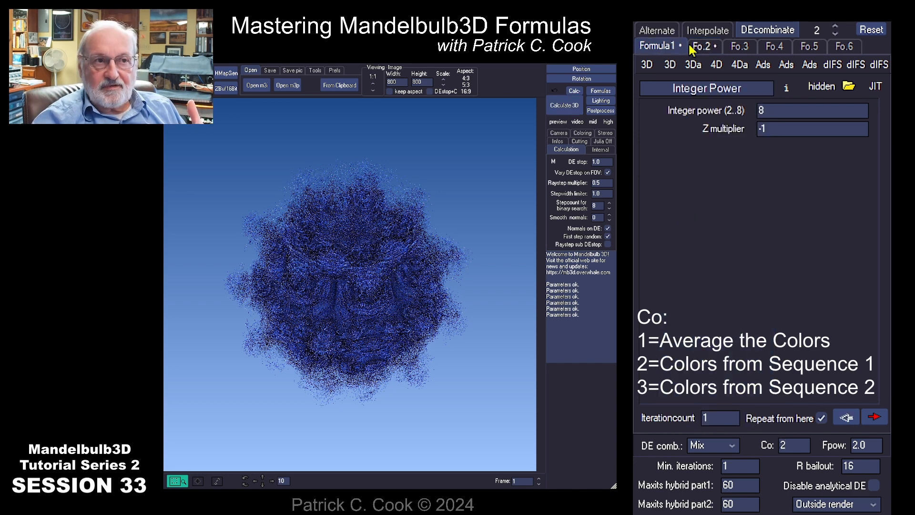
left_click(695, 47)
left_click(665, 47)
left_click(708, 48)
left_click(654, 46)
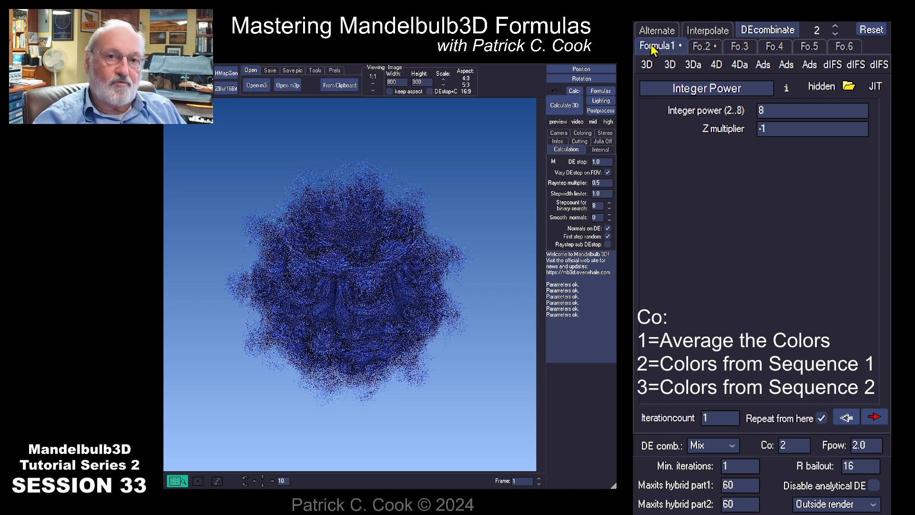
left_click(700, 48)
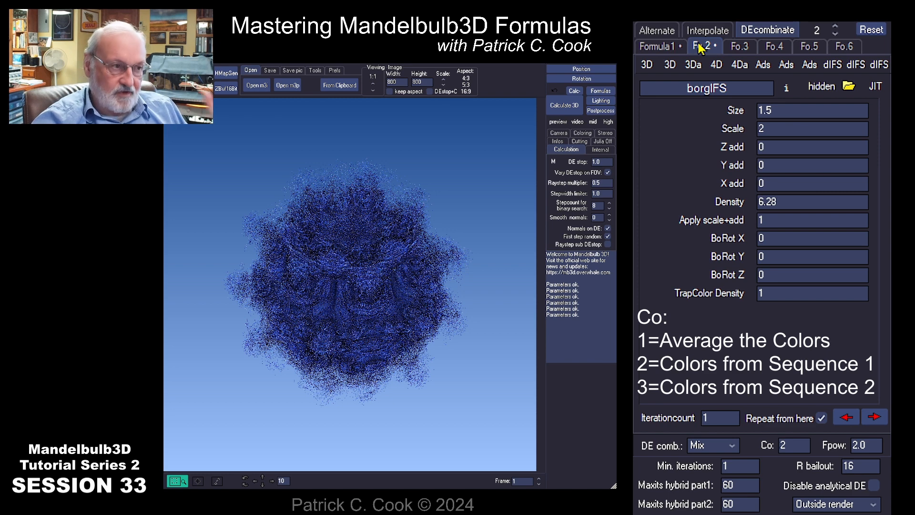
Step: Set Co to 0 and recalculate the 3D image
double_click(791, 443)
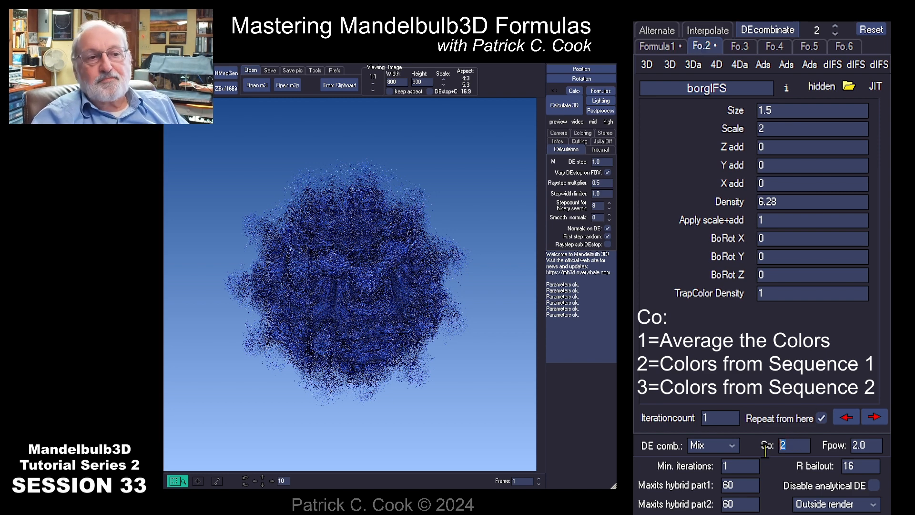
type("0")
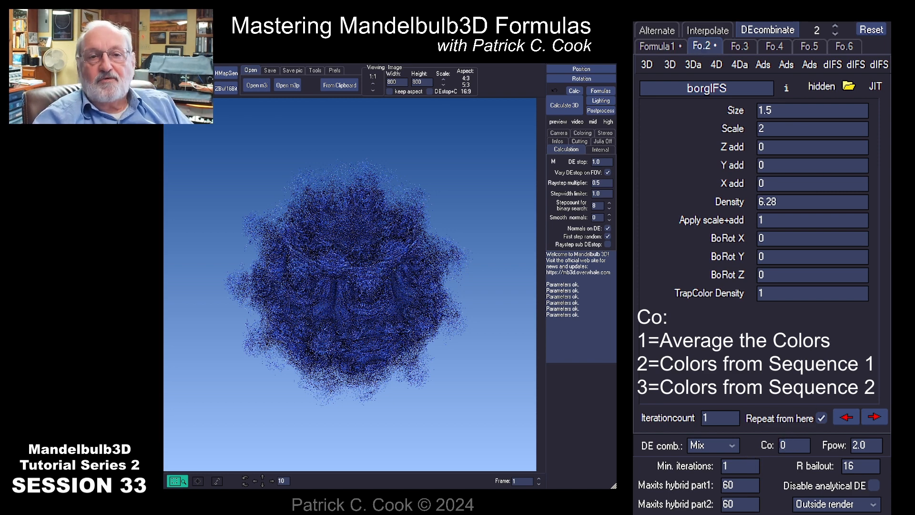
left_click(564, 105)
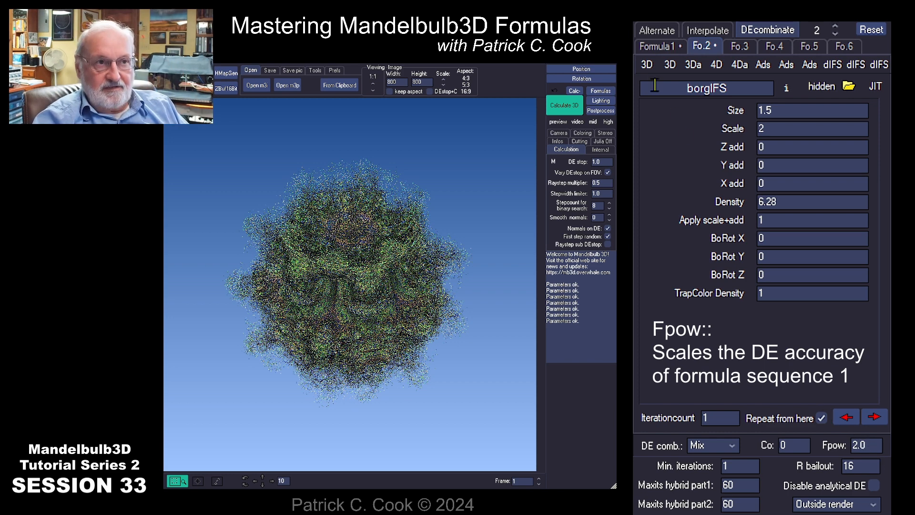
Step: Show the first formula, Integer Power, and recalculate the 3D image with Fpow set to 5
left_click(657, 47)
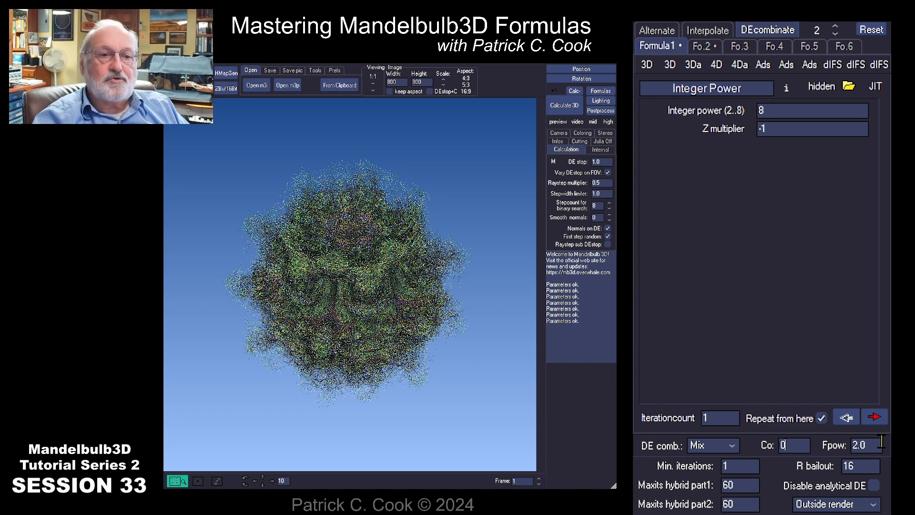
left_click_drag(880, 442, 851, 443)
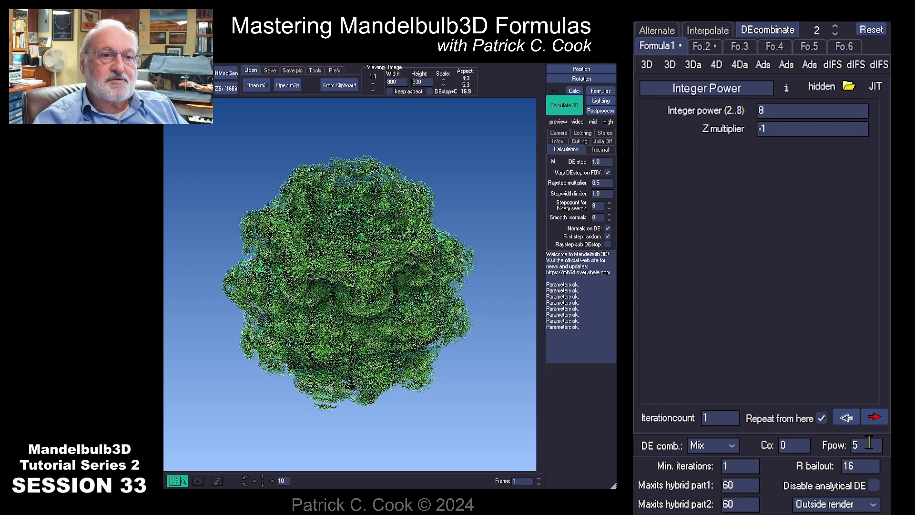
Step: Set Fpow to 10 and recalculate the 3D image
left_click_drag(868, 440, 831, 450)
type("10")
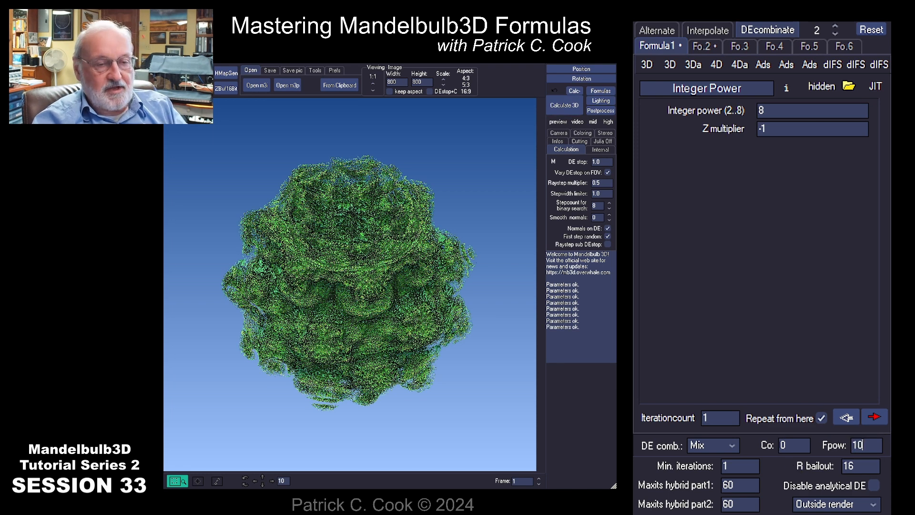
left_click(564, 106)
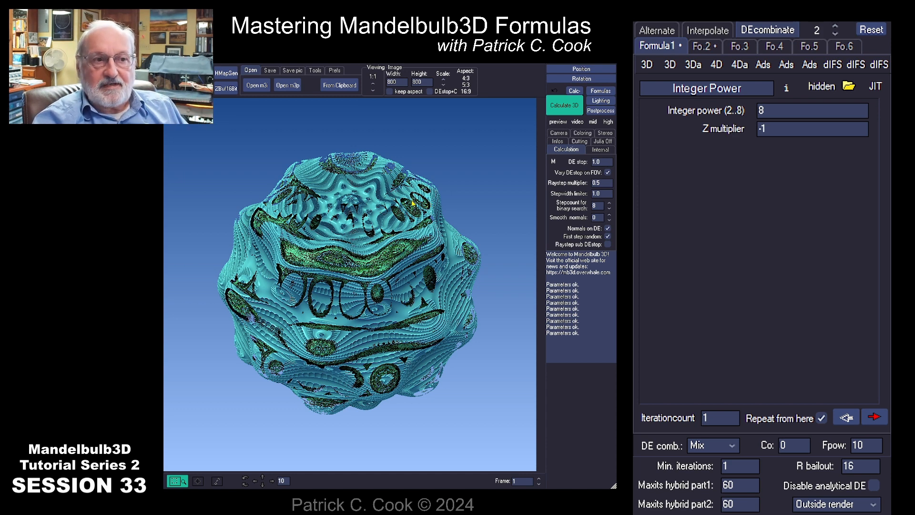
Step: Set Fpow to 99 and recalculate the 3D image
double_click(858, 445)
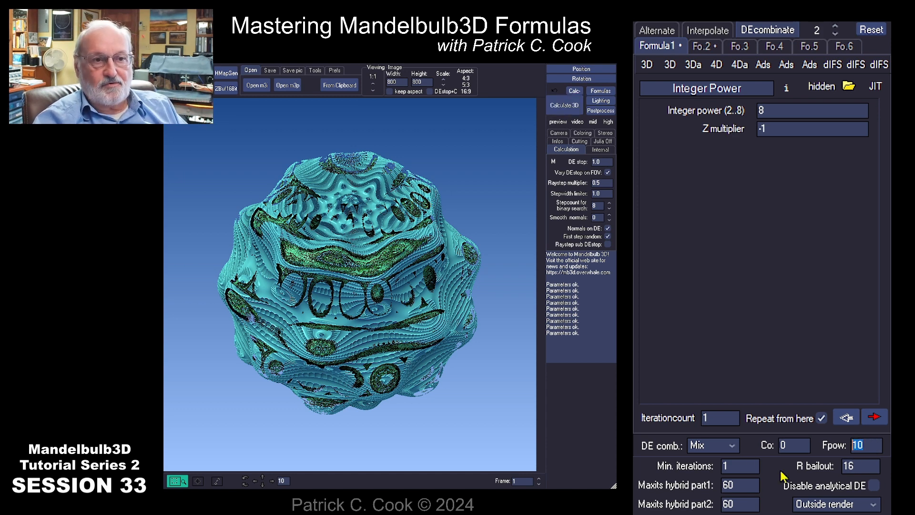
type("99")
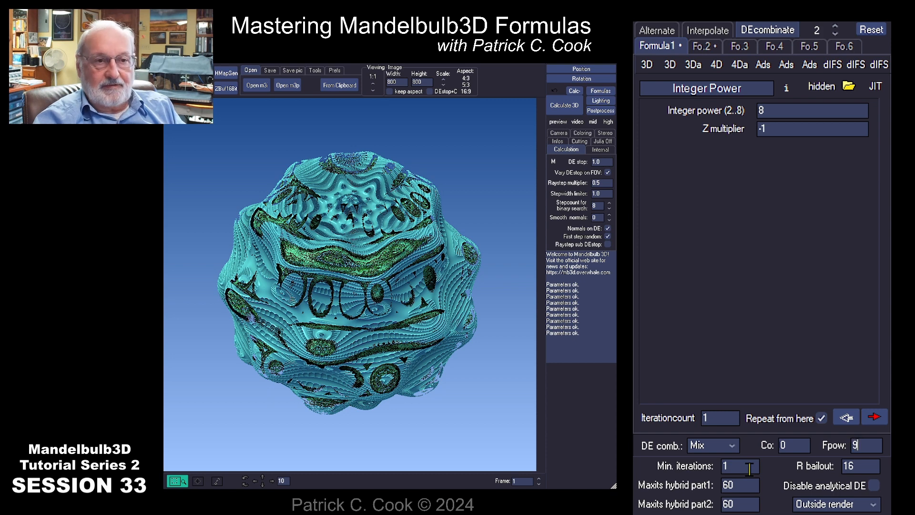
left_click(564, 105)
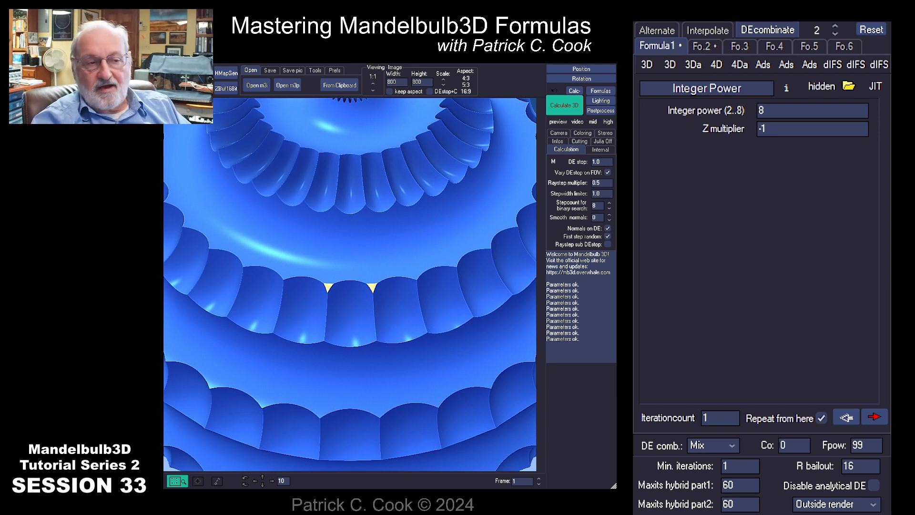
Step: Set Fpow to 1 and recalculate the 3D image
double_click(857, 444)
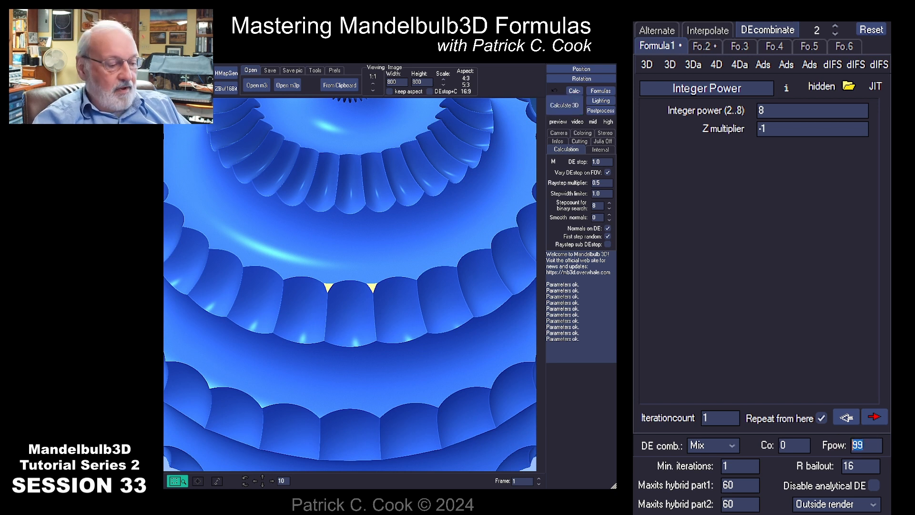
type("1")
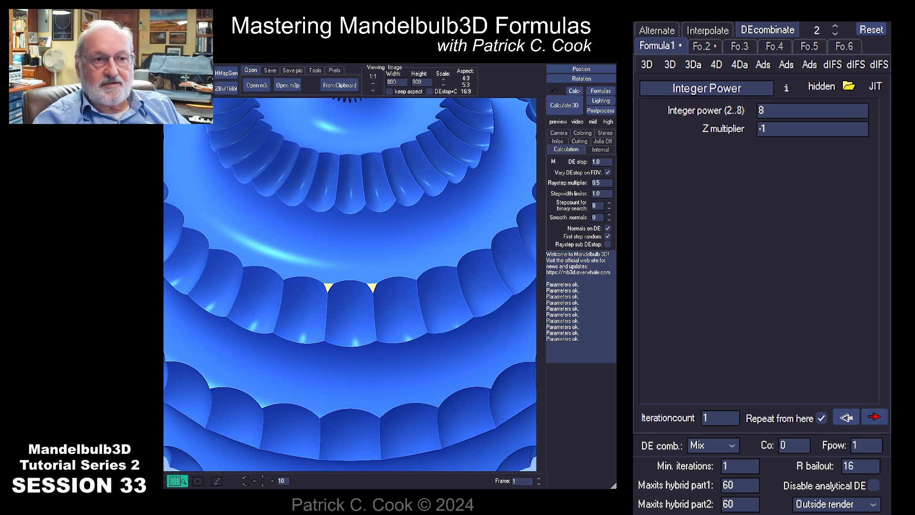
left_click(562, 106)
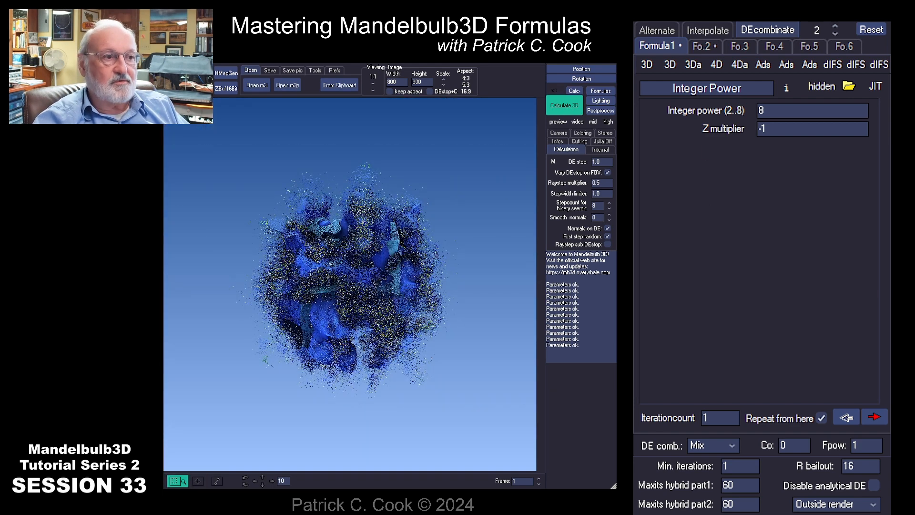
Step: Set Fpow to 0 and recalculate the 3D image
double_click(865, 442)
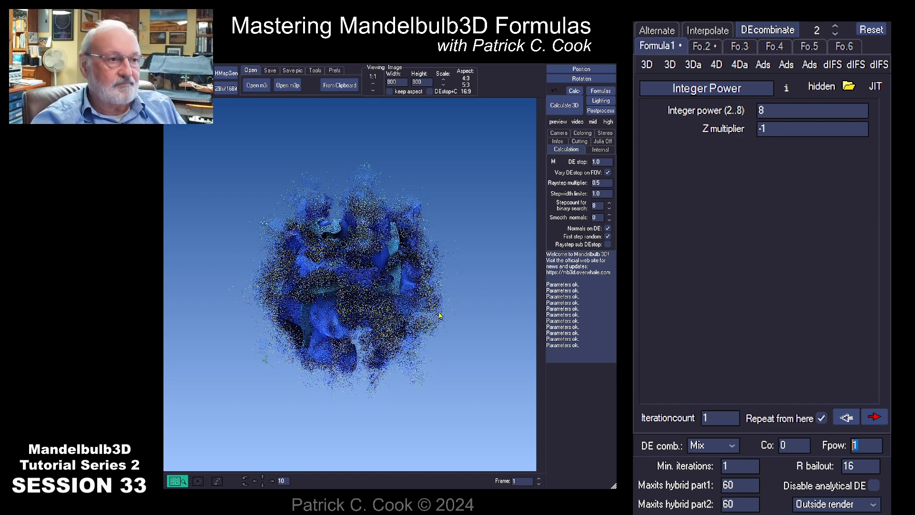
type("0")
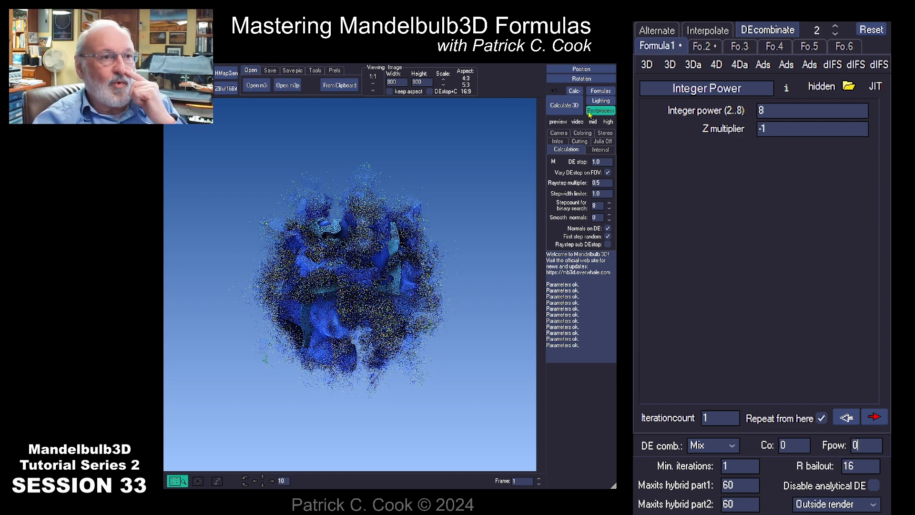
left_click(560, 105)
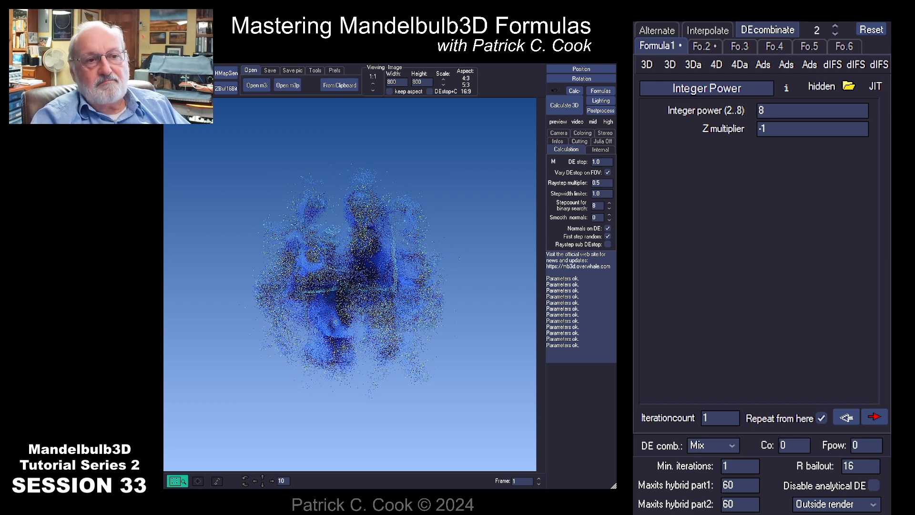
Step: Show the second formula, borgIFS, and recalculate the 3D image with Fpow set to 4
left_click_drag(858, 444, 845, 444)
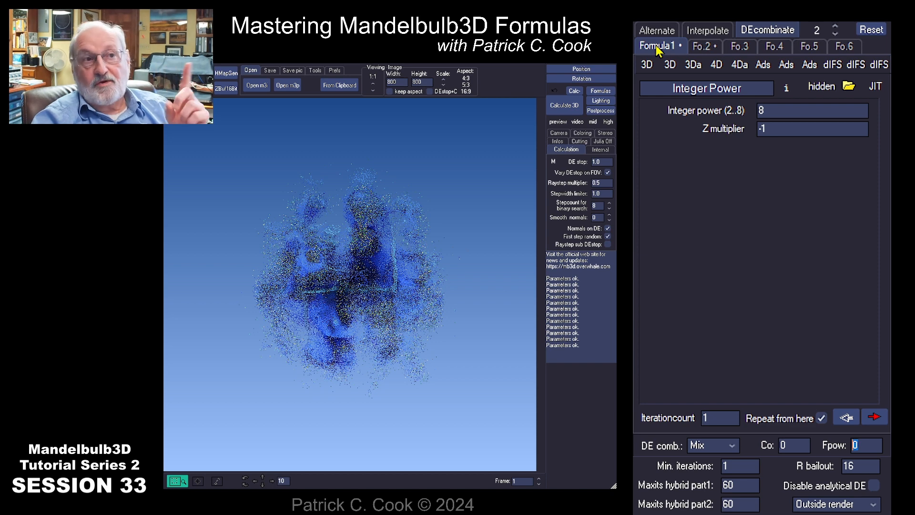
left_click(702, 48)
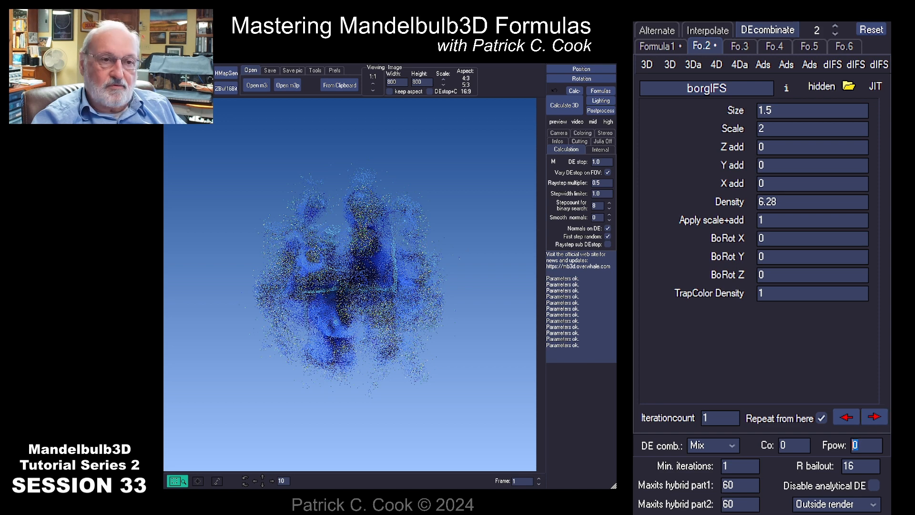
type("4")
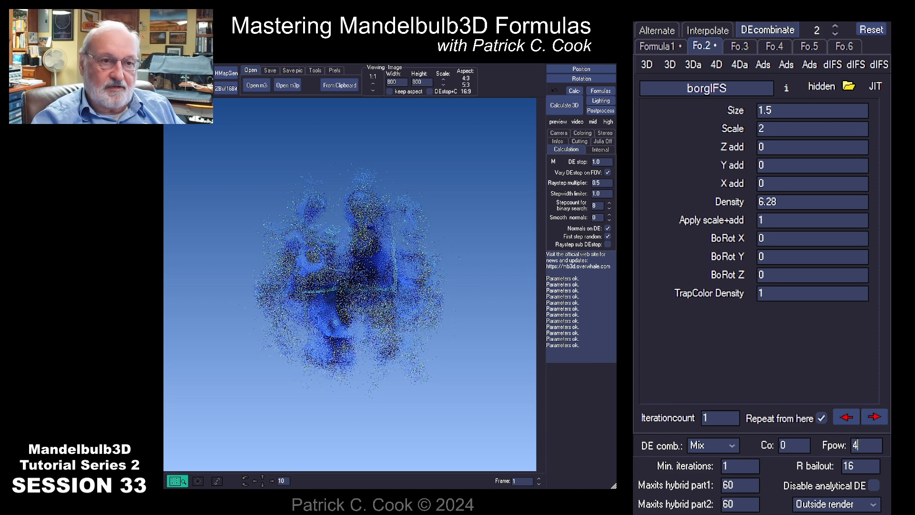
key("Return")
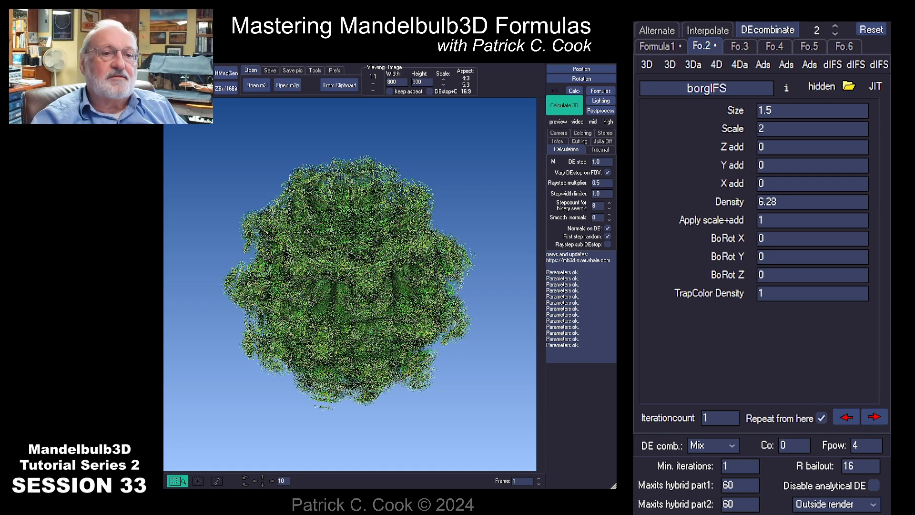
Step: Set Fpow to 3 and recalculate the 3D image
double_click(856, 445)
type("3")
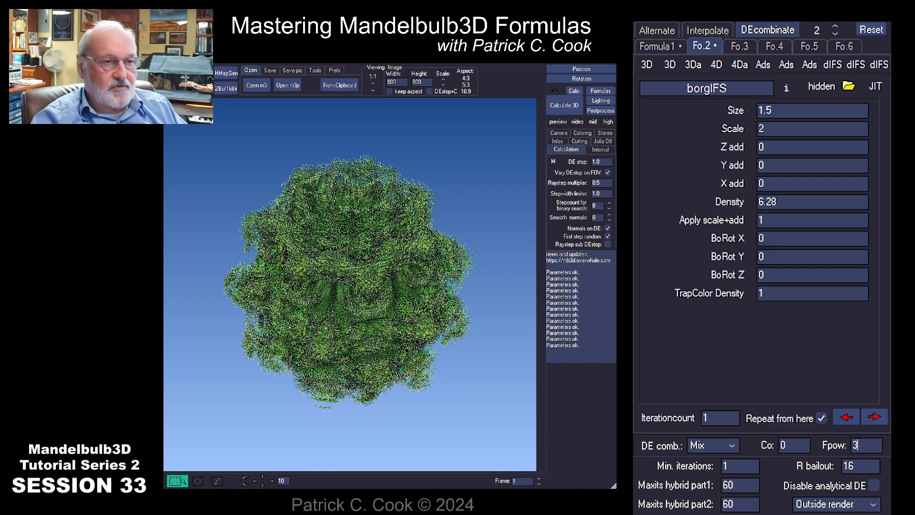
left_click(570, 106)
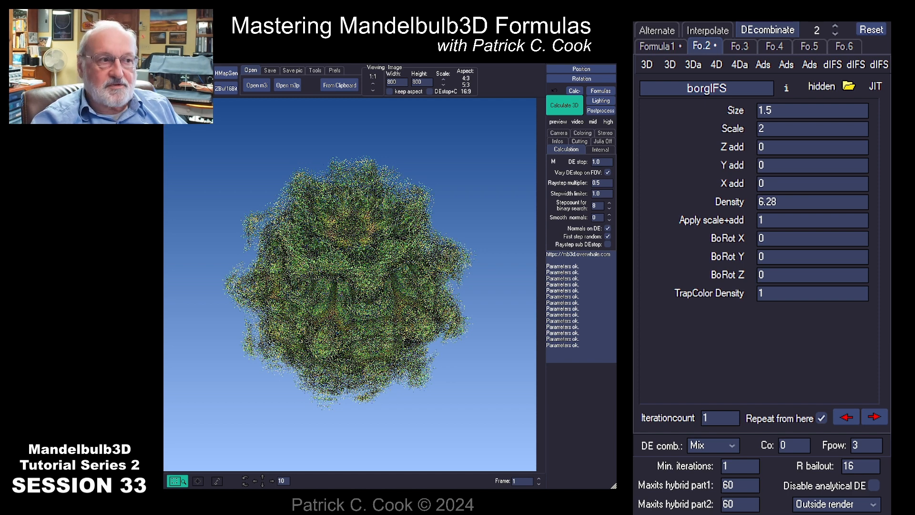
Step: Set Fpow to 2 and recalculate the 3D image
double_click(856, 444)
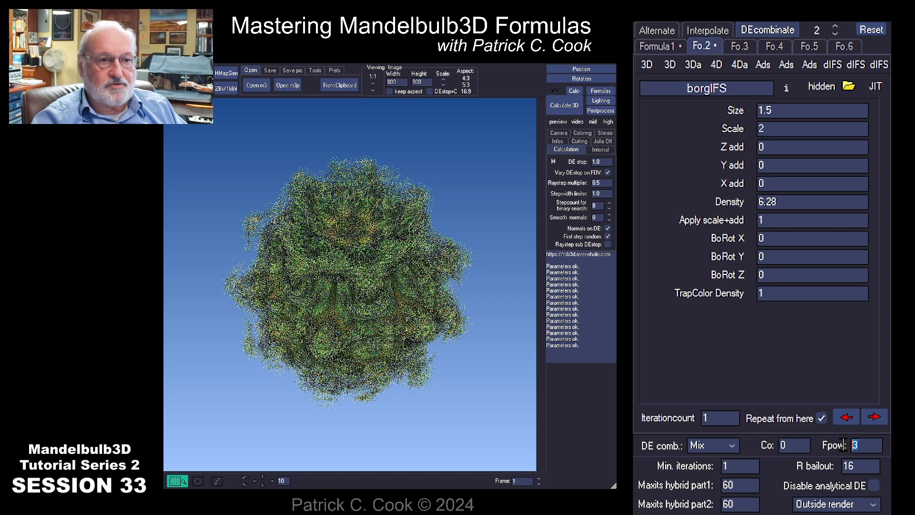
type("2")
left_click(564, 105)
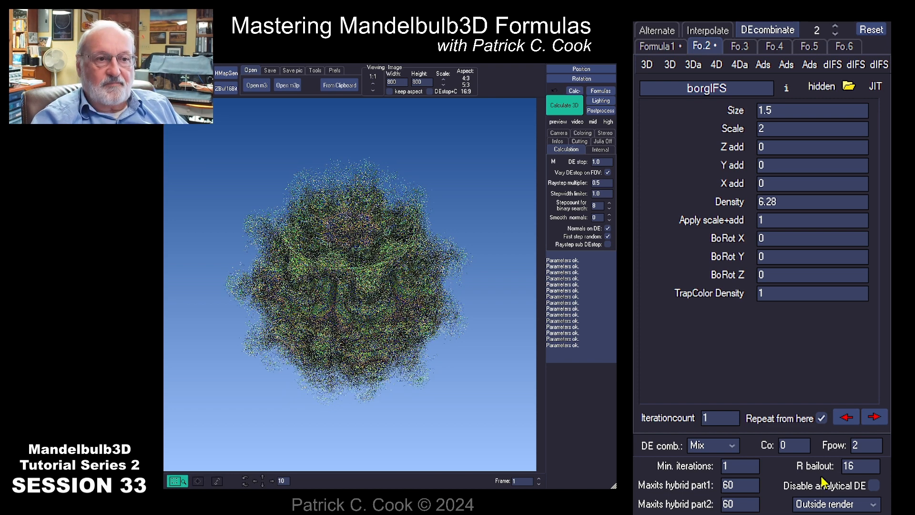
Step: Try a render with Fpow set to 25 and stop the calculation partway
double_click(862, 444)
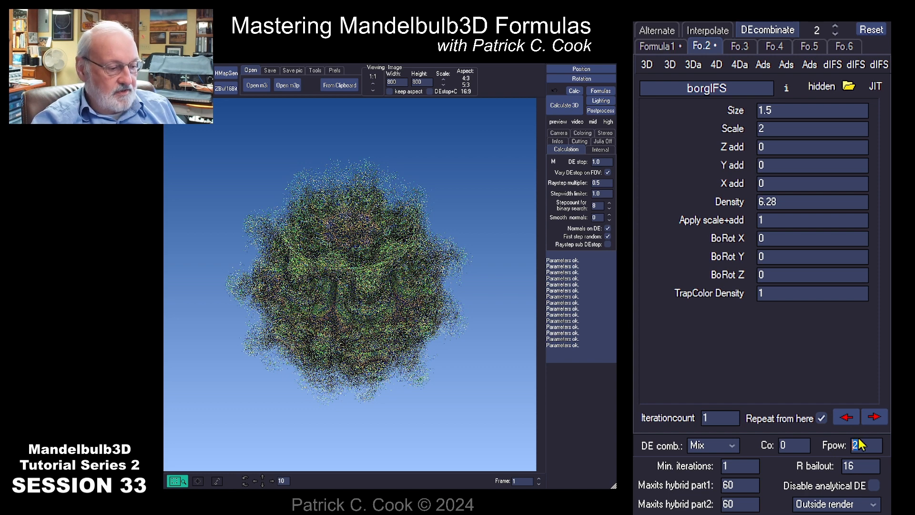
type("25")
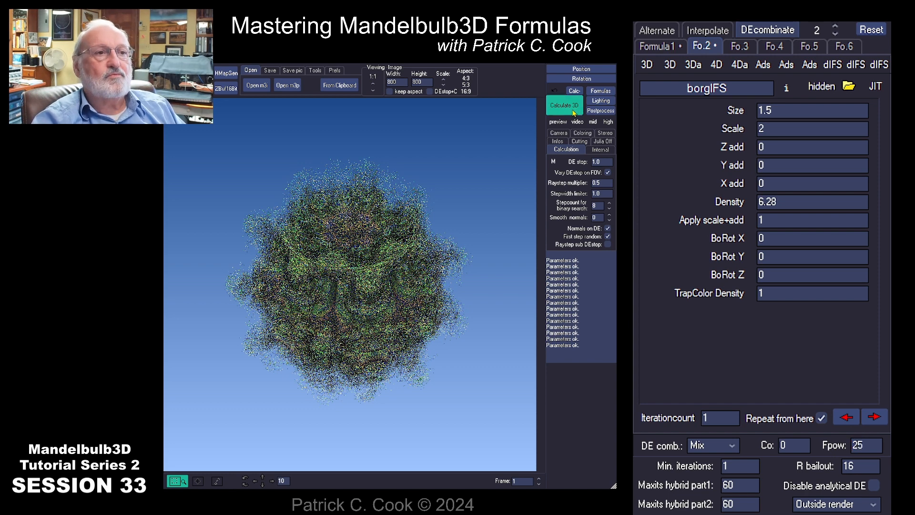
left_click(573, 112)
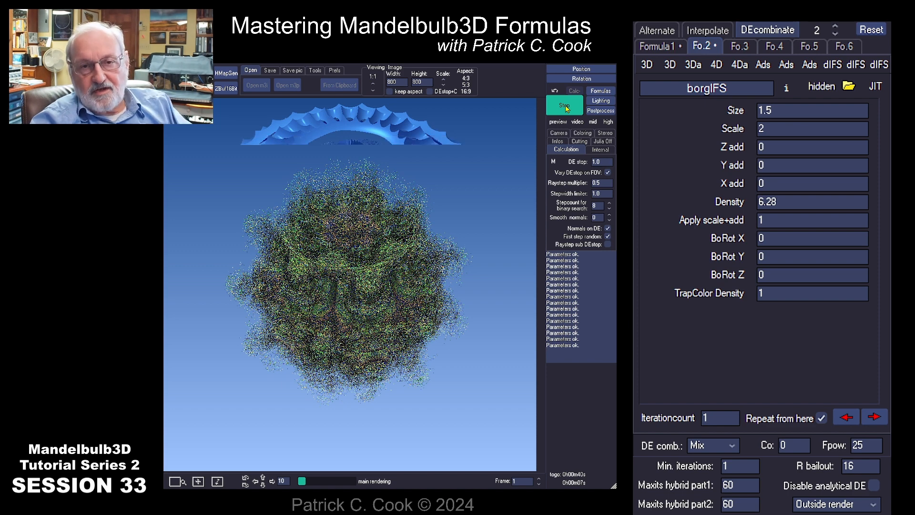
left_click(566, 106)
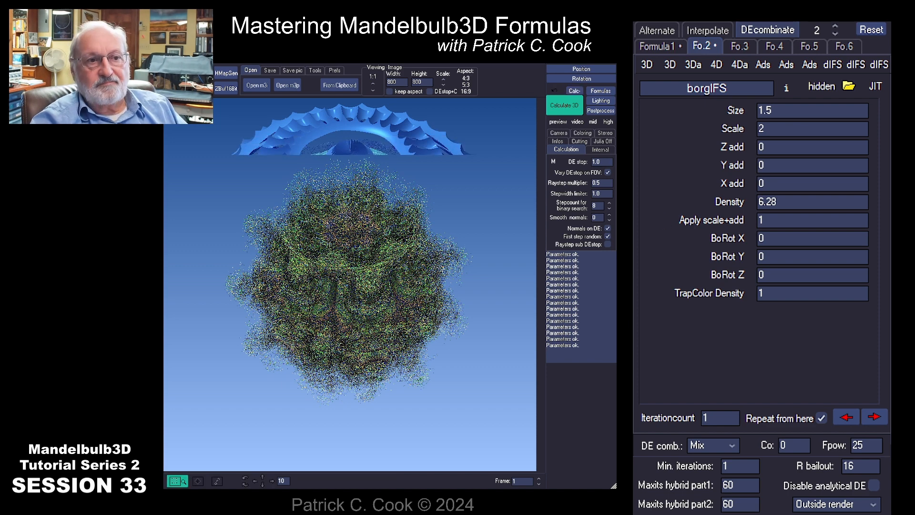
Step: Set Fpow to 15 and recalculate the 3D image
double_click(871, 448)
type("15")
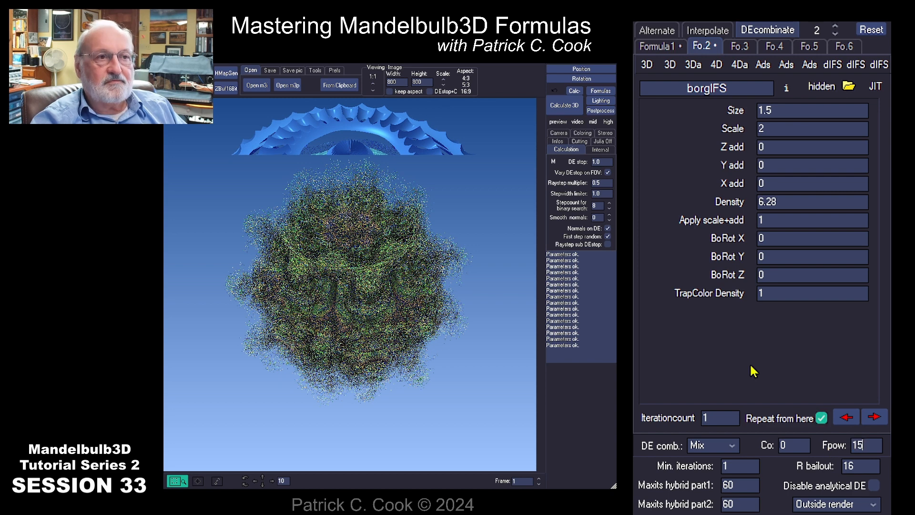
left_click(566, 106)
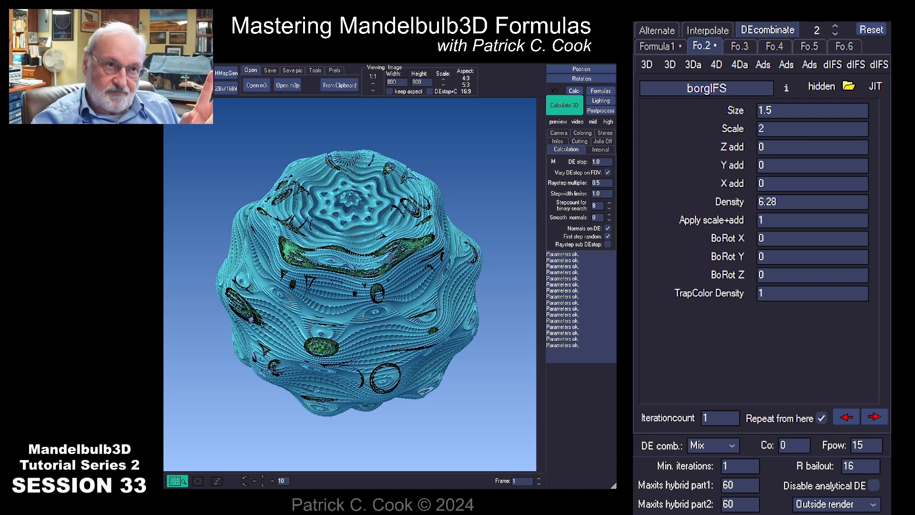
Step: Review the first formula, replace borgIFS in the second formula slot with the 3Da formula Kalisets1, and recalculate the 3D image
left_click(658, 46)
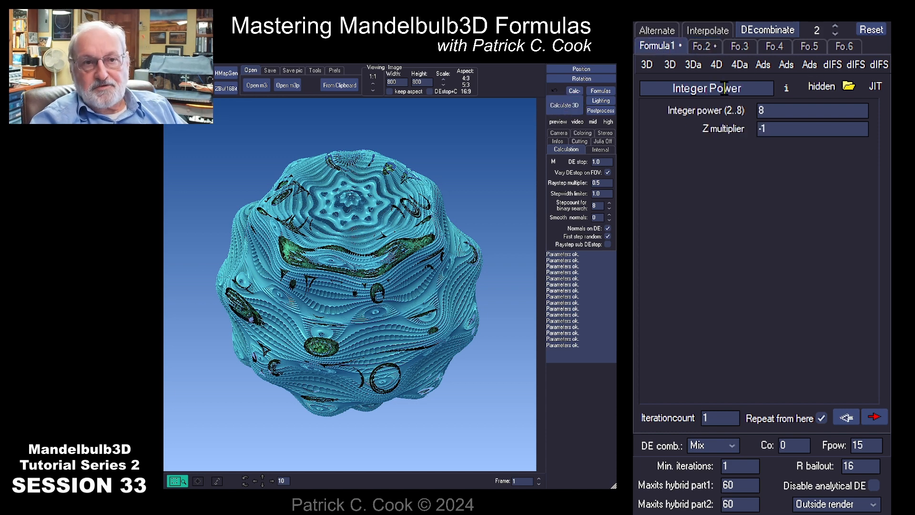
left_click(703, 48)
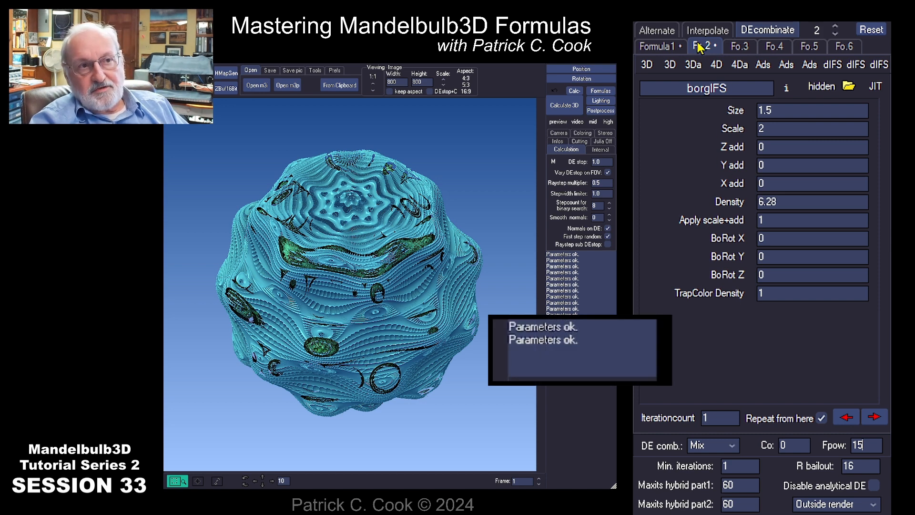
left_click(693, 65)
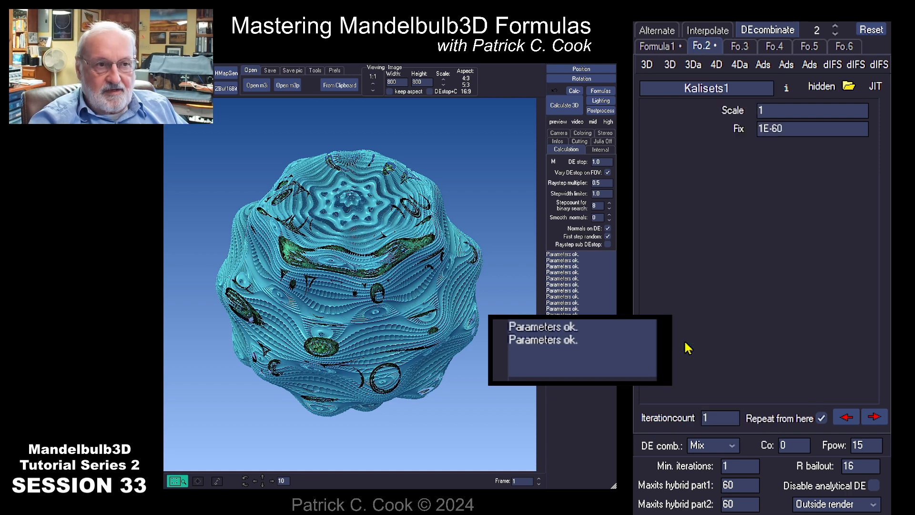
left_click(686, 339)
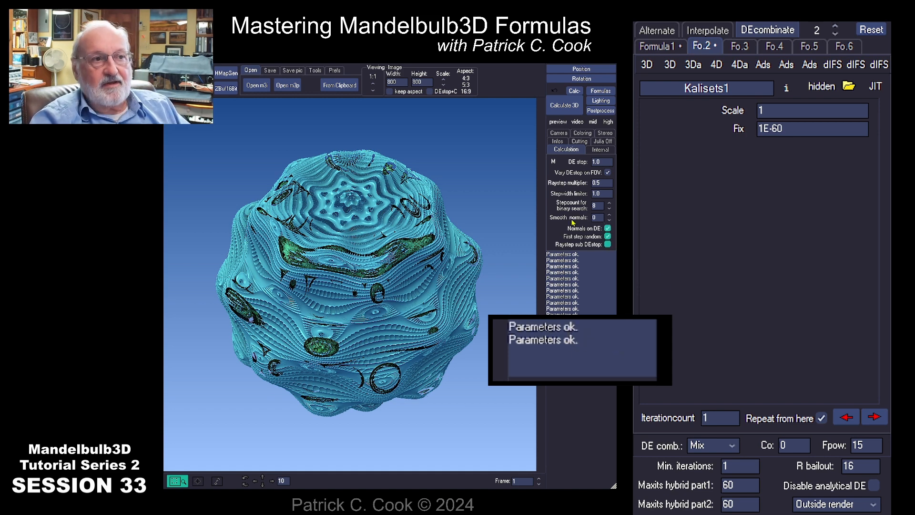
left_click(560, 107)
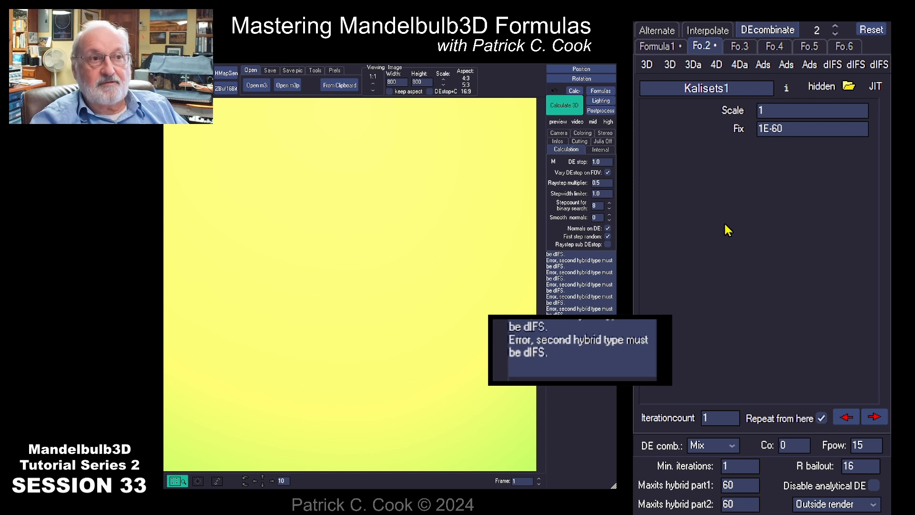
Step: Switch the DE combination mode to Min, recalculate the 3D image and highlight the newest line in the message log
left_click(703, 46)
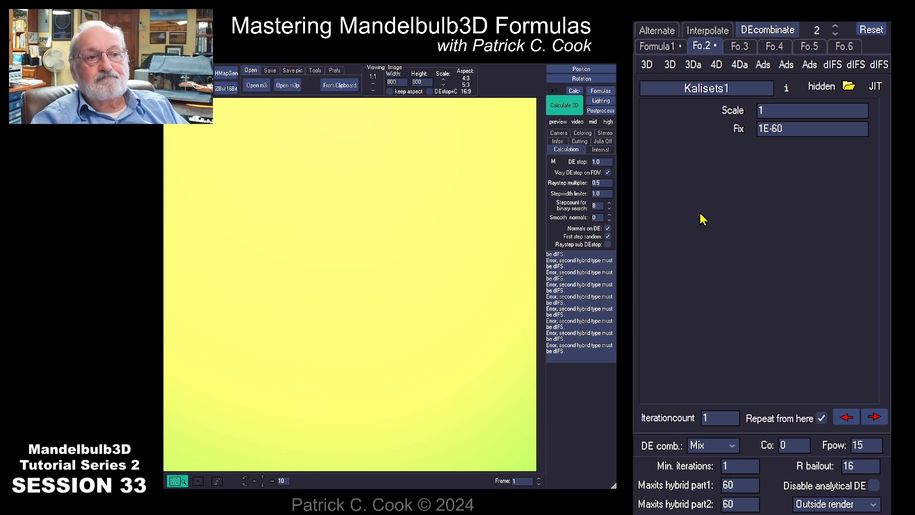
left_click(732, 446)
left_click(703, 459)
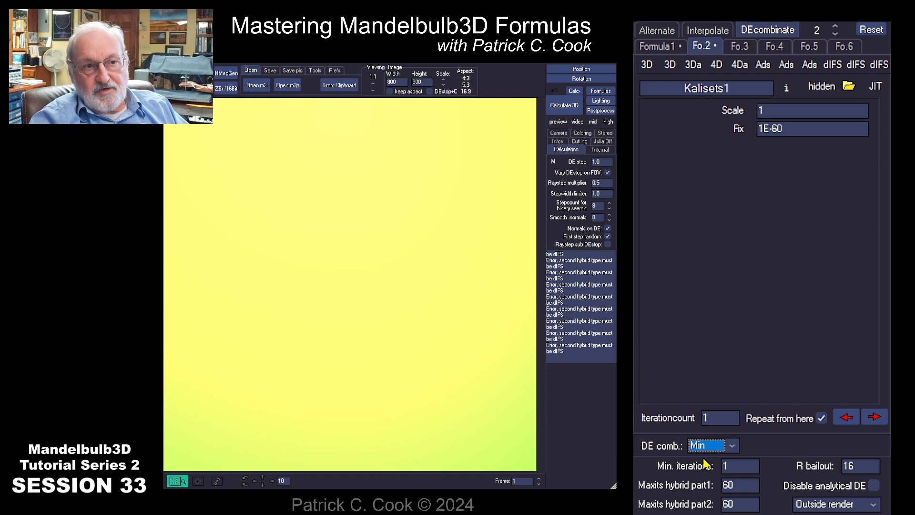
left_click(566, 106)
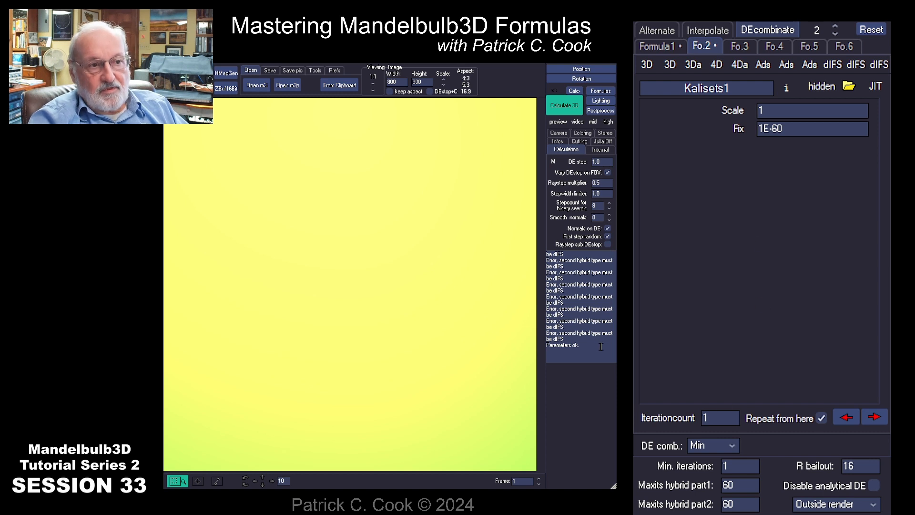
left_click_drag(594, 344, 534, 344)
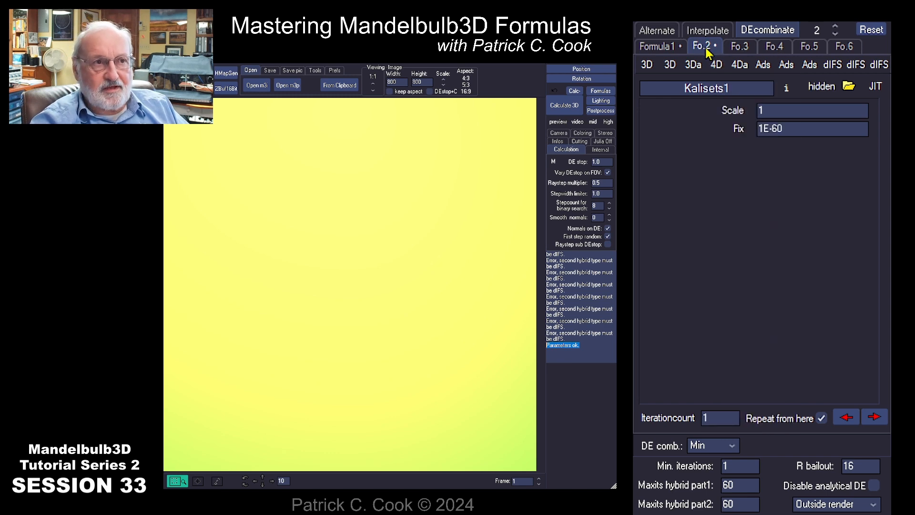
Step: Replace Kalisets1 in the second formula slot with the 3Da formula IQ-bulb and recalculate the 3D image
mouse_move(693, 63)
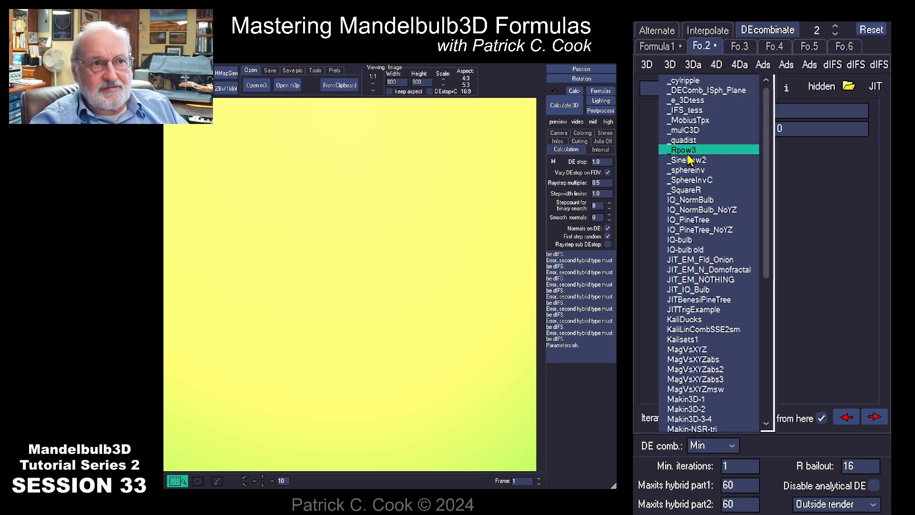
left_click(685, 241)
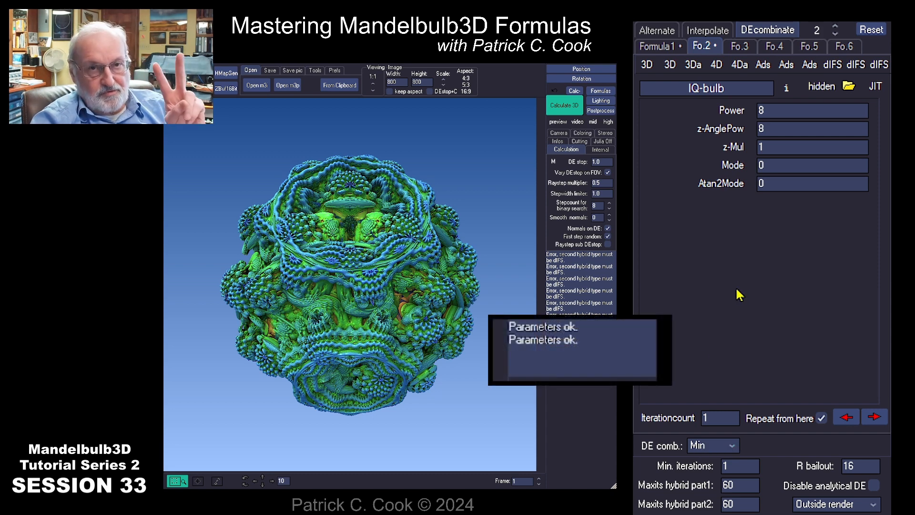
Step: Switch the DE combination mode to Mix for the Integer Power and IQ-bulb hybrid, recalculate, and highlight the newest message in the log
left_click(731, 446)
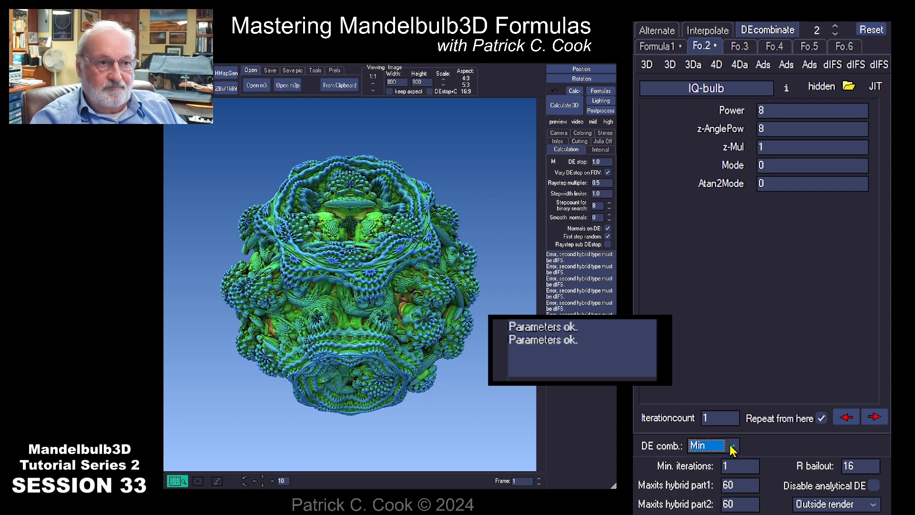
key("Down")
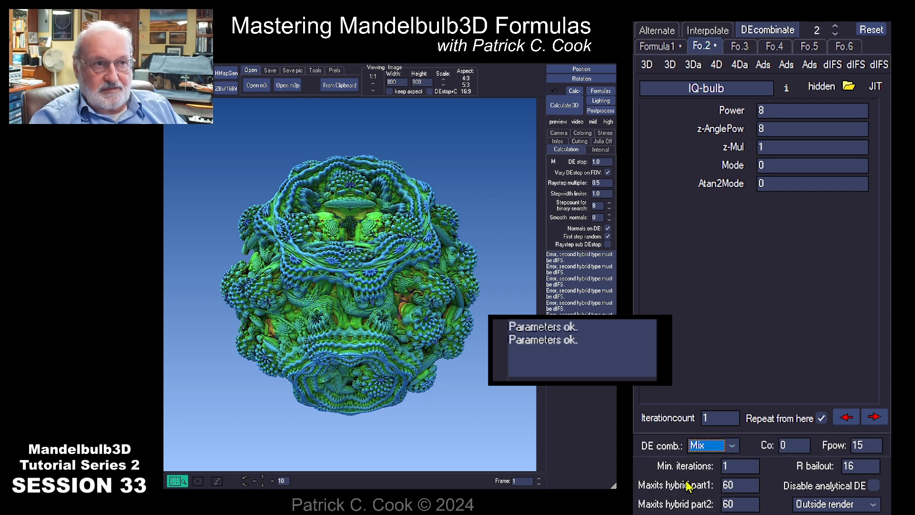
left_click(562, 104)
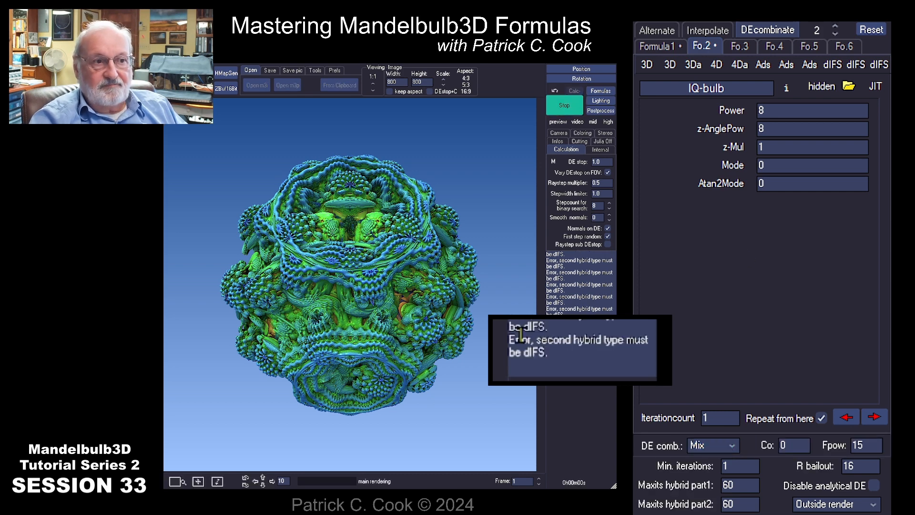
left_click_drag(548, 351, 509, 339)
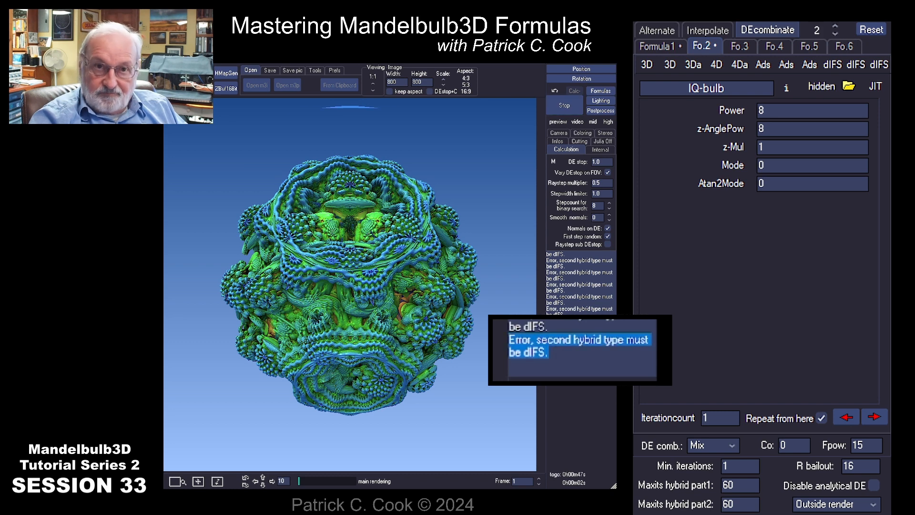
left_click(749, 317)
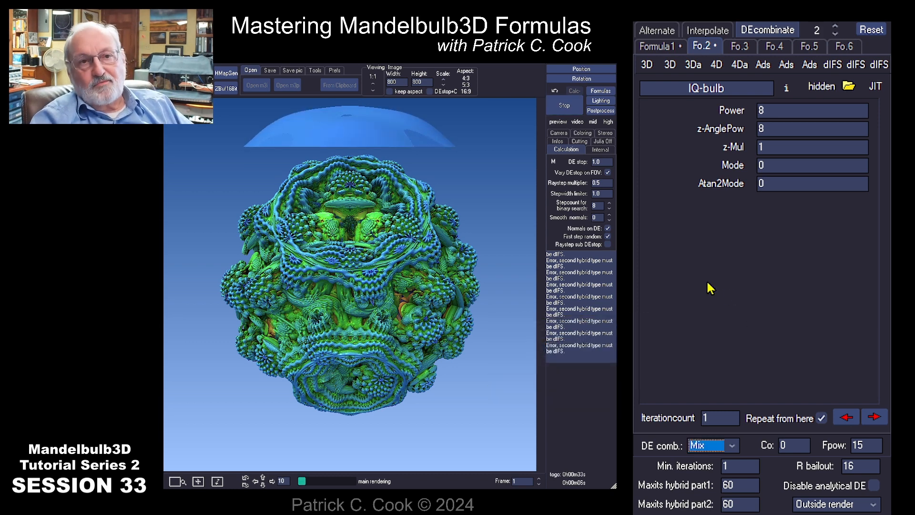